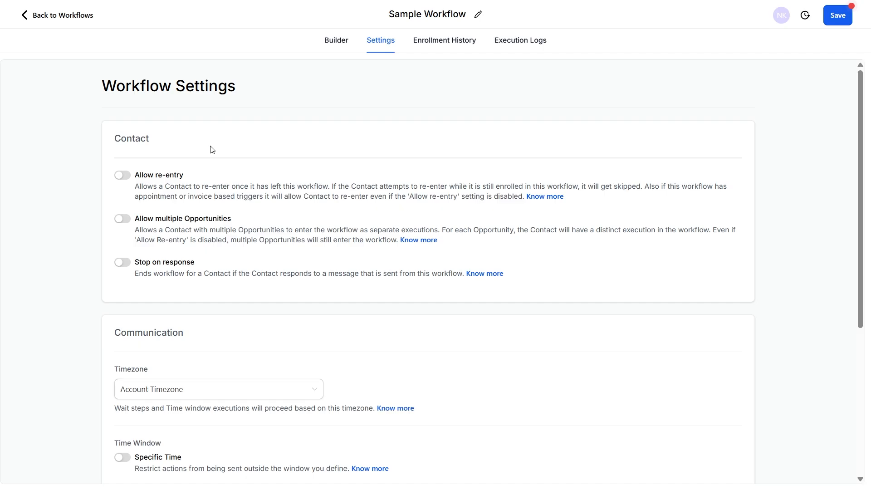
# Enable Allow re-entry, Allow multiple Opportunities and Stop on response, and set the workflow's timezone to Contact Timezone.
pyautogui.click(122, 176)
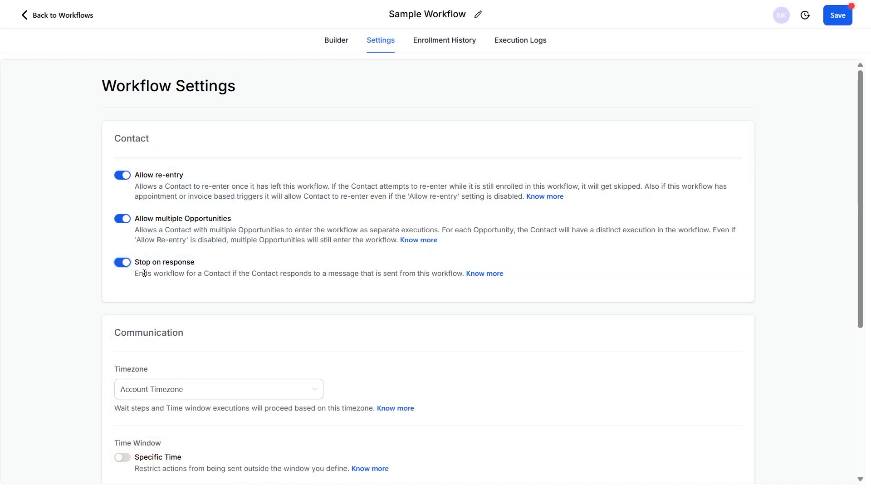
pyautogui.scroll(-3, 144, 275)
pyautogui.scroll(-1, 321, 317)
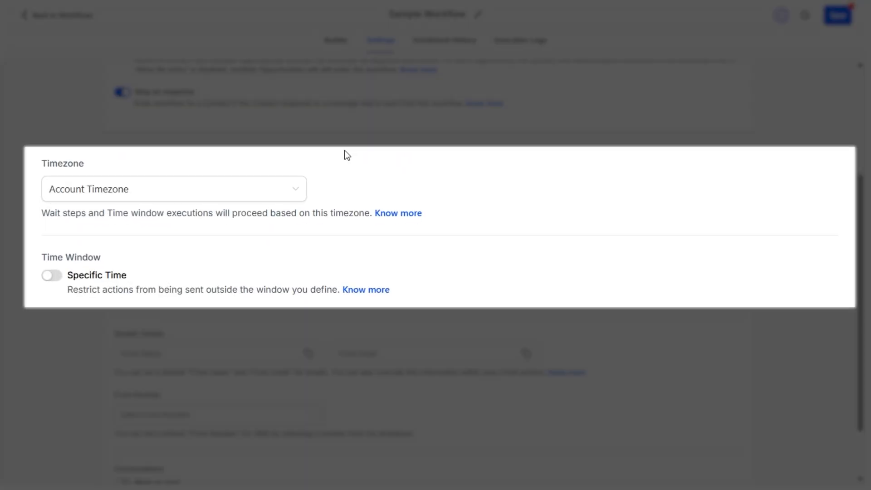
pyautogui.click(304, 189)
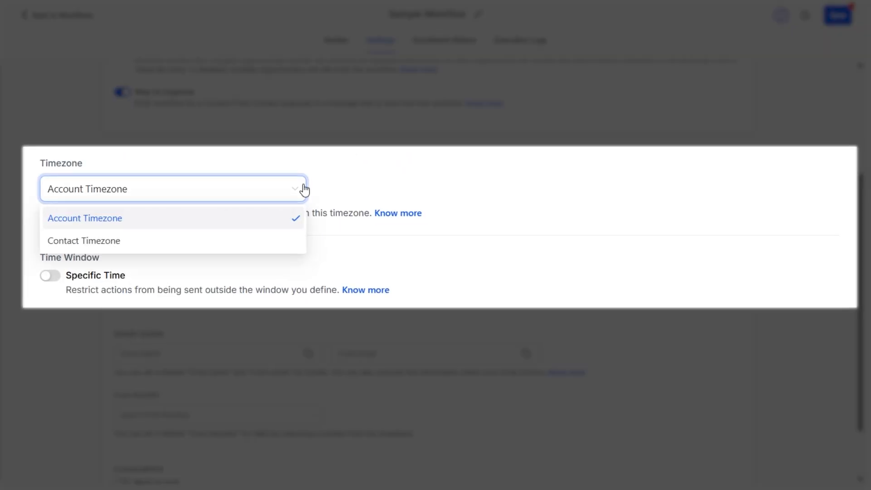
pyautogui.click(244, 241)
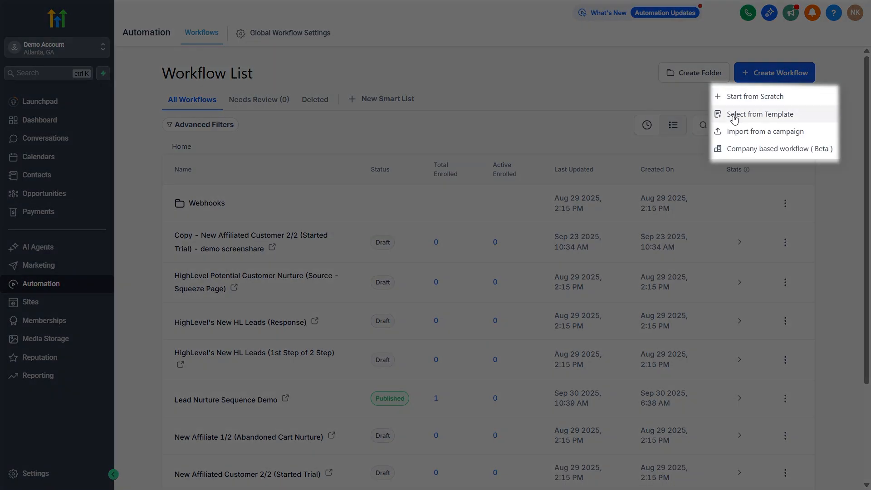
# Open the workflow template library and look through the available templates.
pyautogui.click(735, 117)
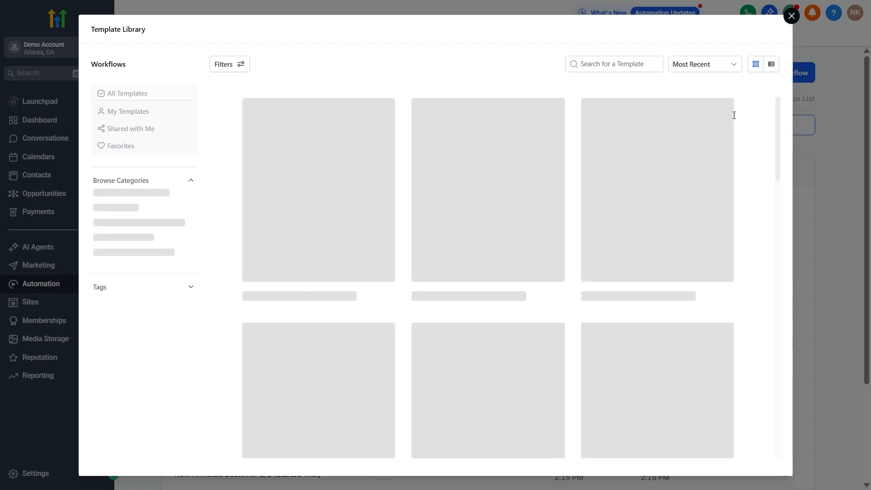
pyautogui.scroll(-5, 757, 125)
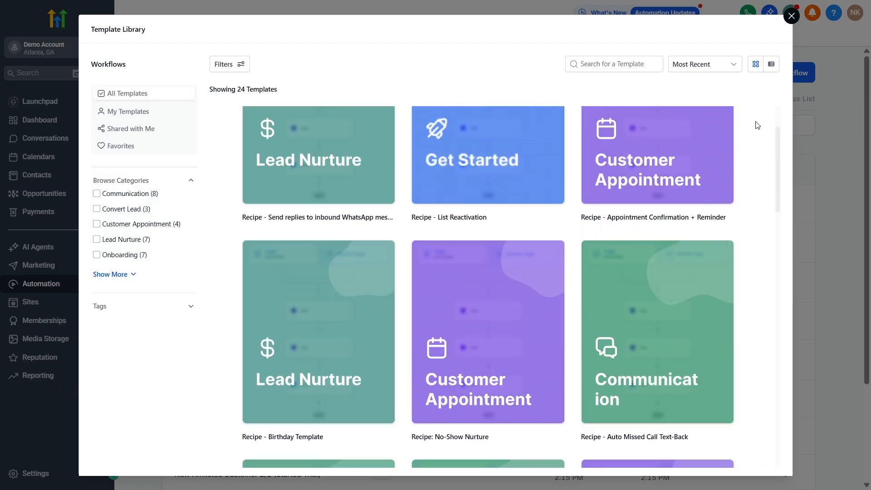
pyautogui.scroll(-5, 757, 125)
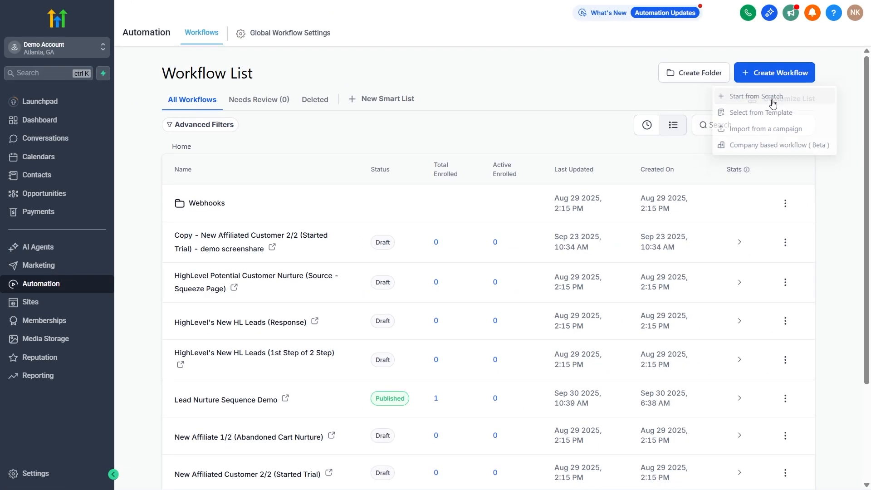
# Create a workflow from scratch and name it Lead Nurture Sequence Demo.
pyautogui.click(774, 97)
pyautogui.doubleClick(455, 18)
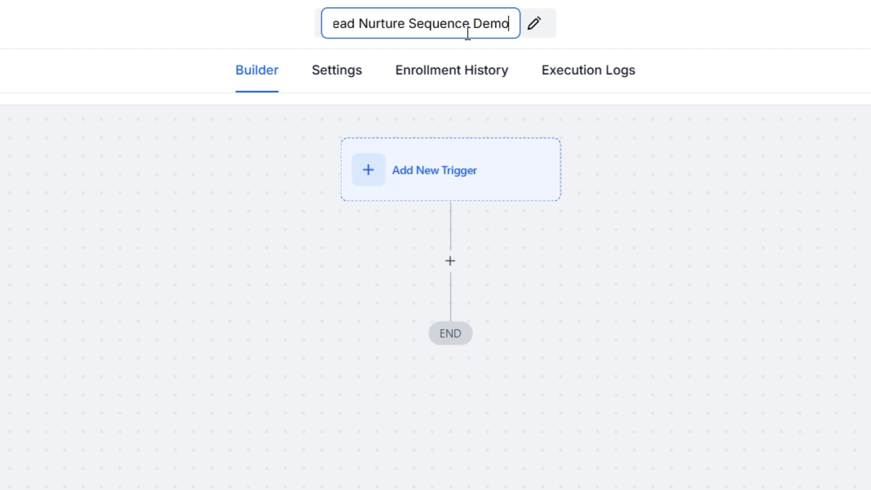
pyautogui.press('Return')
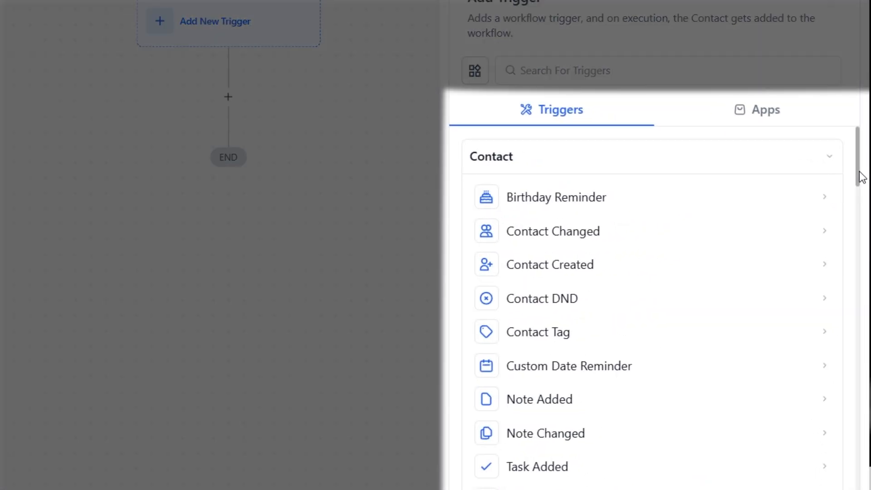
# Look through the list of available workflow triggers and search it for Form Submitted.
pyautogui.moveTo(863, 177); pyautogui.dragTo(839, 488)
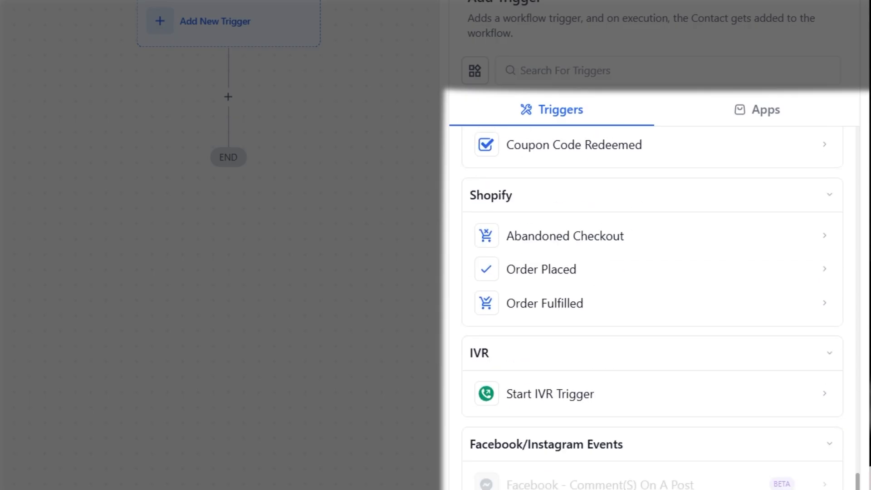
pyautogui.click(734, 77)
pyautogui.write('Form Submitted')
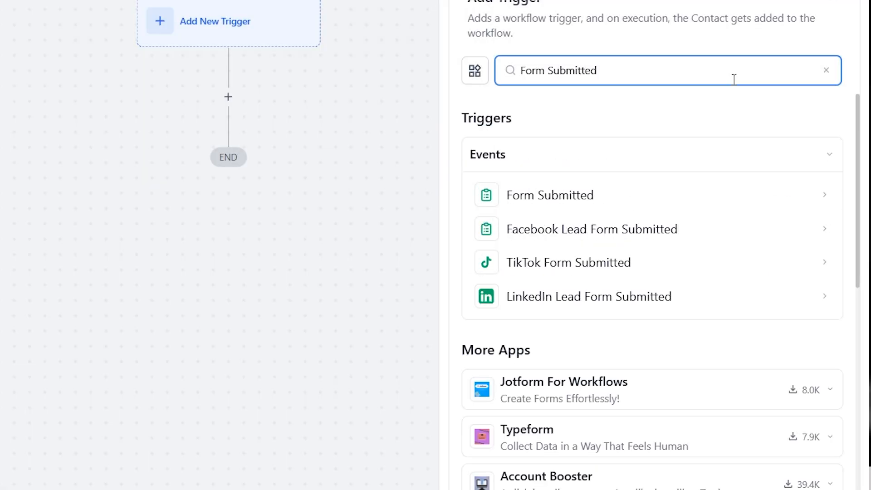
# Search the workflow triggers for Appointment, and replace that search with Tag.
pyautogui.hotkey('ctrl', 'a')
pyautogui.press('BackSpace')
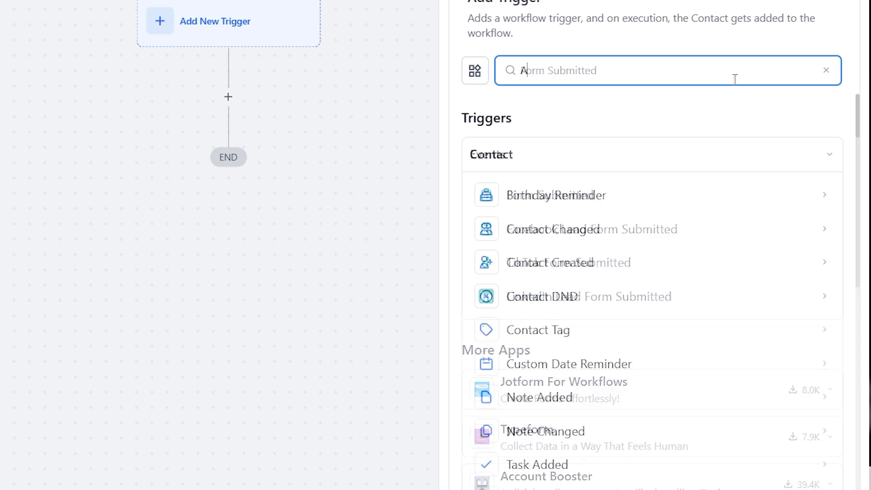
pyautogui.write('Appointment')
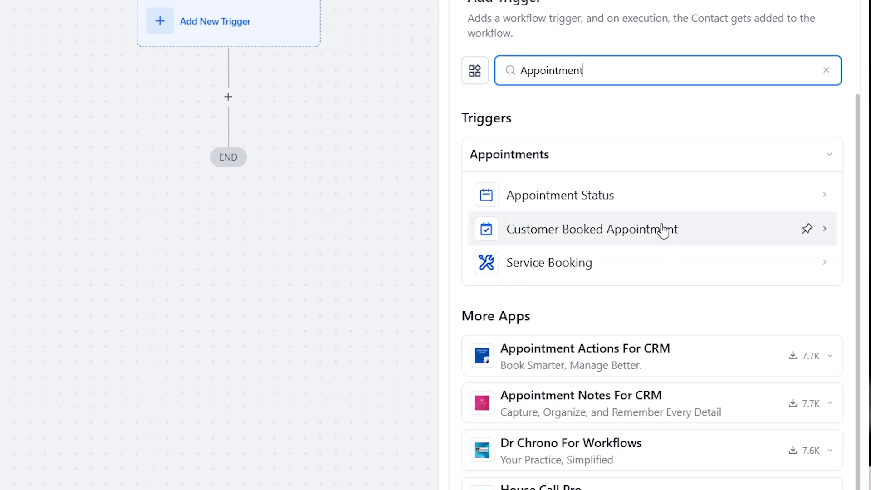
pyautogui.hotkey('ctrl', 'a')
pyautogui.press('BackSpace')
pyautogui.write('Tag')
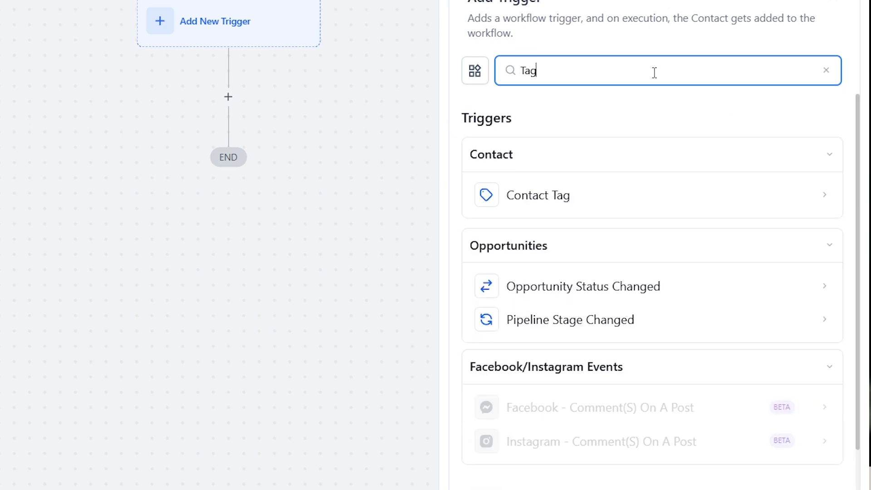
# Search the workflow triggers for Pipeline Stage Changed.
pyautogui.press('BackSpace')
pyautogui.press('BackSpace')
pyautogui.press('BackSpace')
pyautogui.write('Pip')
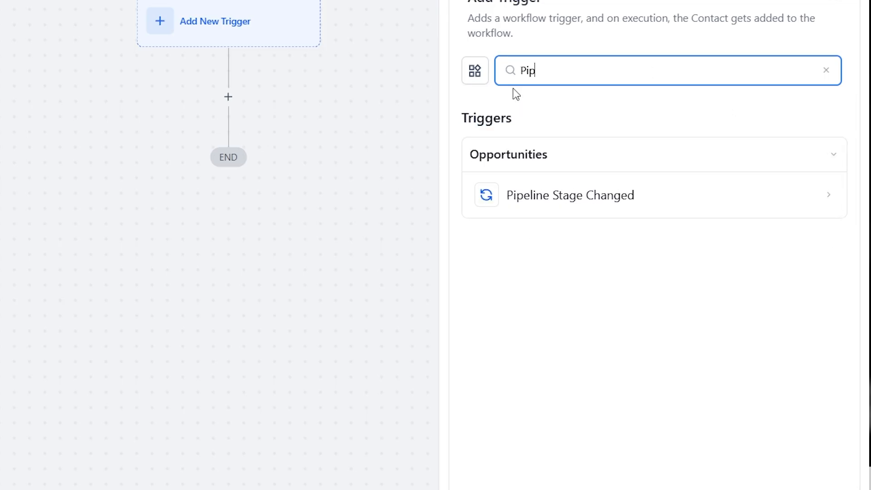
pyautogui.write('eline Stage Changed')
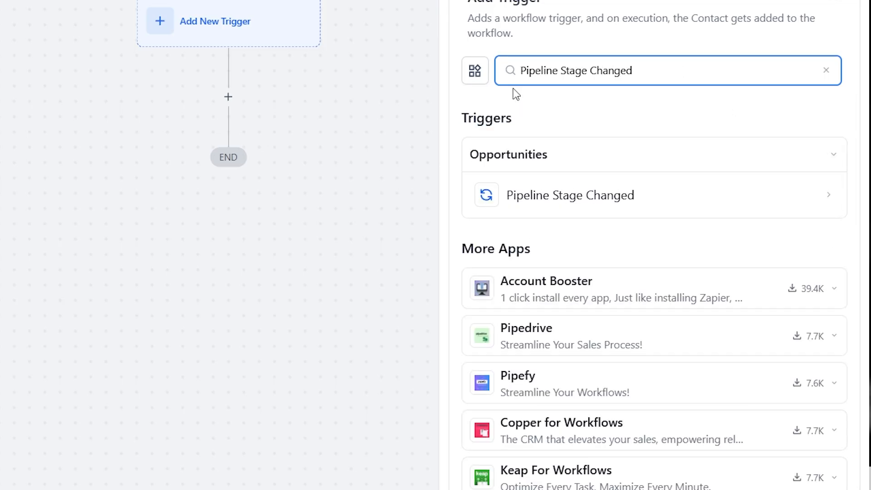
# Replace the trigger search text with Call Sta to look for call-related triggers.
pyautogui.press('BackSpace')
pyautogui.press('BackSpace')
pyautogui.press('BackSpace')
pyautogui.press('BackSpace')
pyautogui.press('BackSpace')
pyautogui.press('BackSpace')
pyautogui.press('BackSpace')
pyautogui.press('BackSpace')
pyautogui.press('BackSpace')
pyautogui.press('BackSpace')
pyautogui.press('BackSpace')
pyautogui.press('BackSpace')
pyautogui.press('BackSpace')
pyautogui.press('BackSpace')
pyautogui.press('BackSpace')
pyautogui.press('BackSpace')
pyautogui.press('BackSpace')
pyautogui.press('BackSpace')
pyautogui.press('BackSpace')
pyautogui.press('BackSpace')
pyautogui.write('Call Sta')
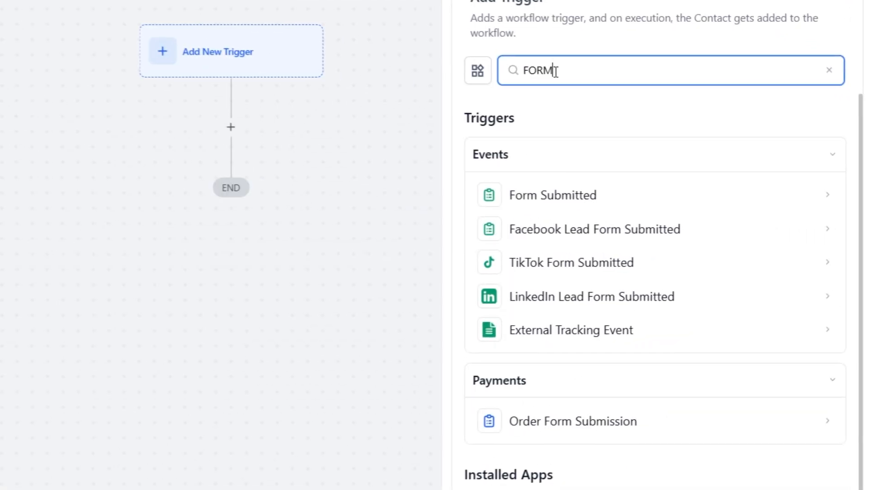
# Find the Form Submitted trigger, add it to the workflow without filters and save it.
pyautogui.write('SUBMITTED')
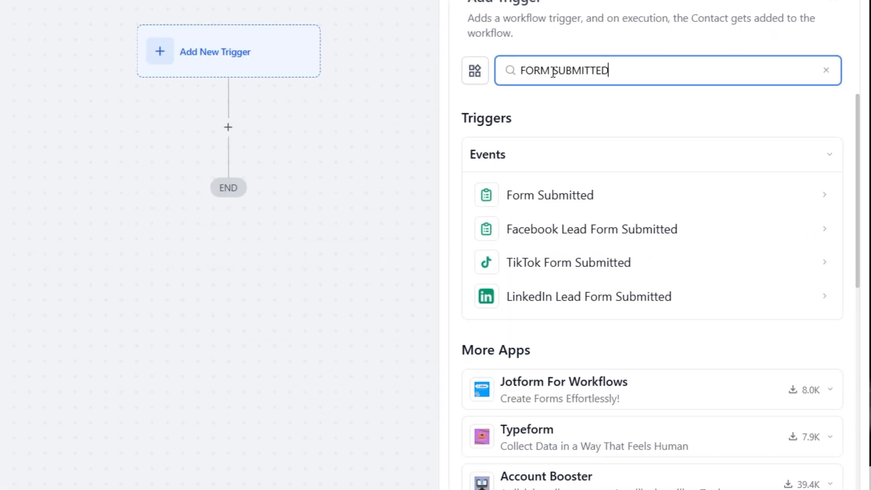
pyautogui.click(549, 195)
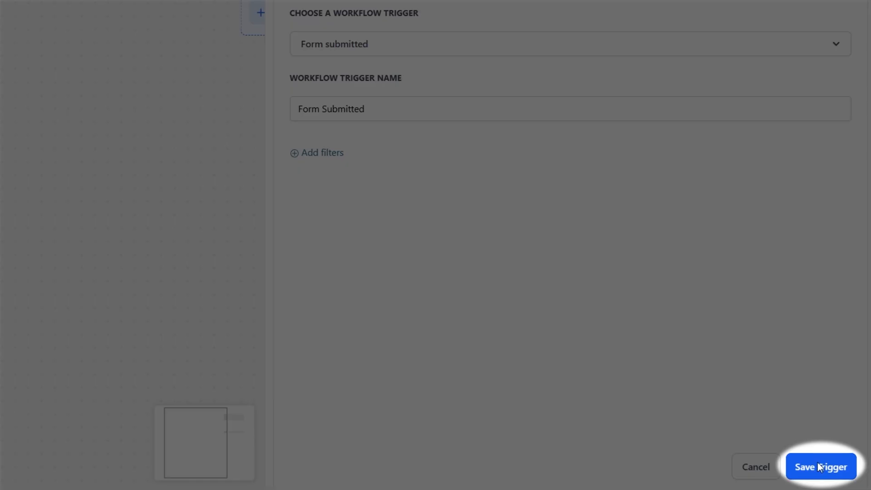
pyautogui.click(820, 466)
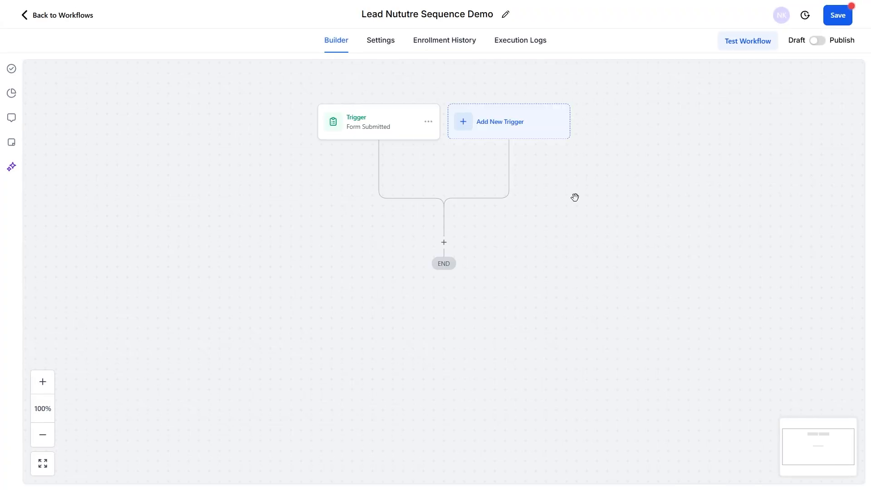
# Add a Send Email action between the Form Submitted trigger and the end of the workflow.
pyautogui.click(444, 242)
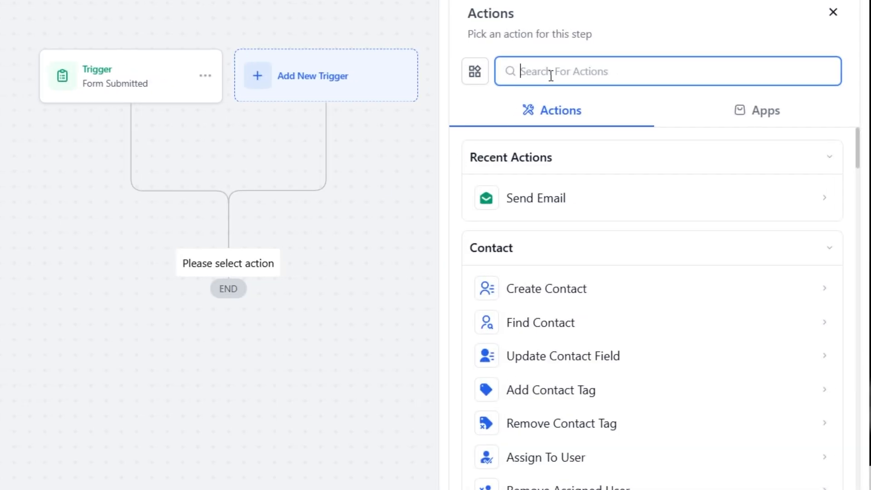
pyautogui.write('EMAIL')
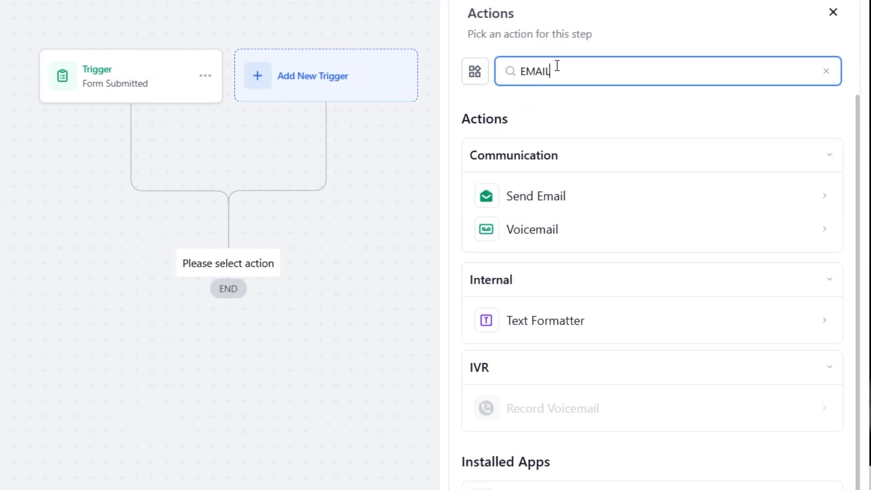
pyautogui.click(556, 197)
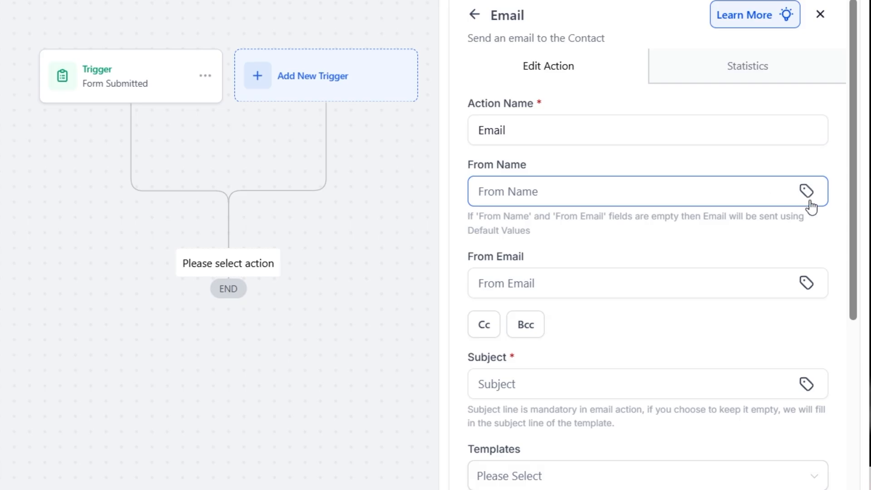
# Set the email action's From Name to the user's first name custom value, {{user.first_name}}.
pyautogui.click(807, 191)
pyautogui.click(781, 298)
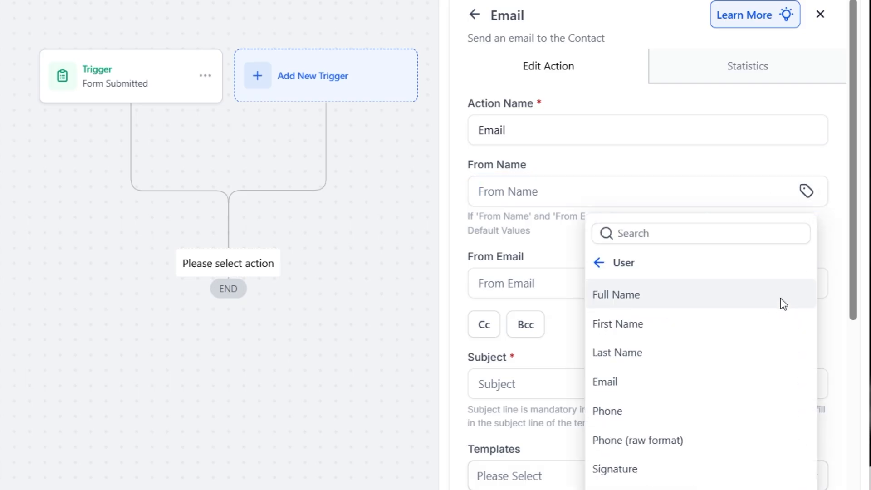
pyautogui.click(693, 316)
# Fill the email action's From Email with the contact custom value {{contact.name}}.
pyautogui.click(677, 285)
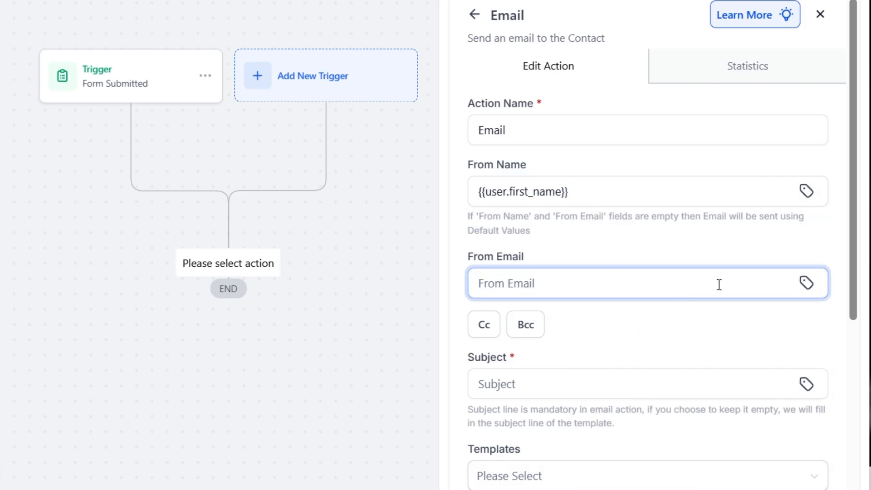
pyautogui.click(807, 283)
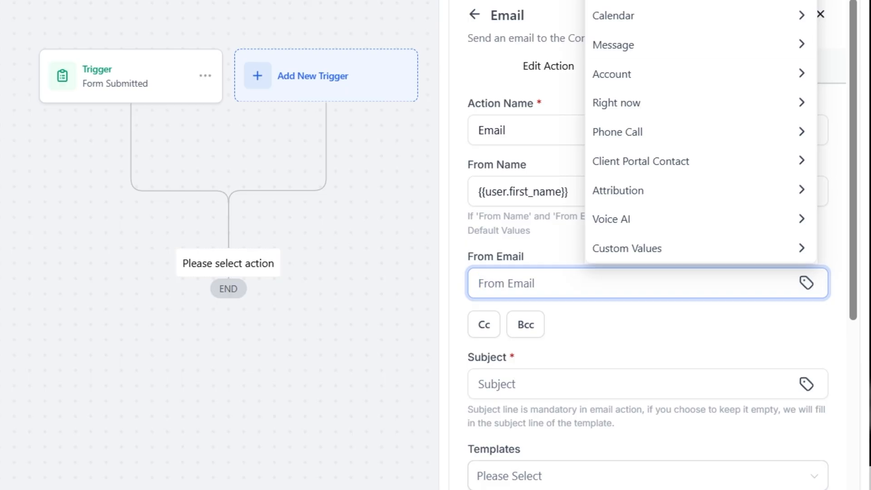
pyautogui.click(674, 23)
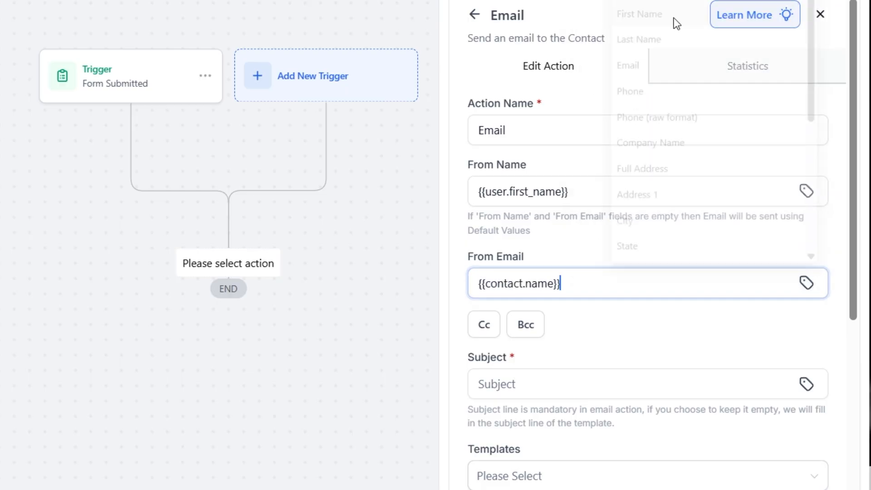
pyautogui.click(591, 380)
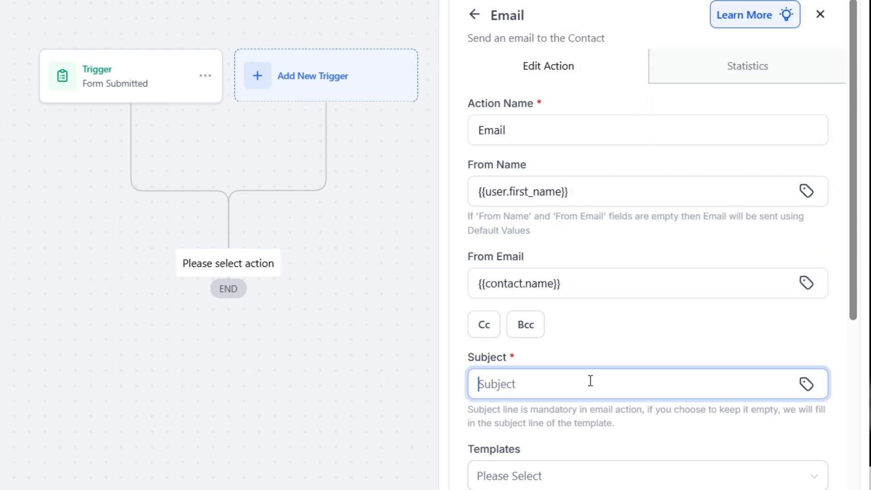
pyautogui.click(807, 384)
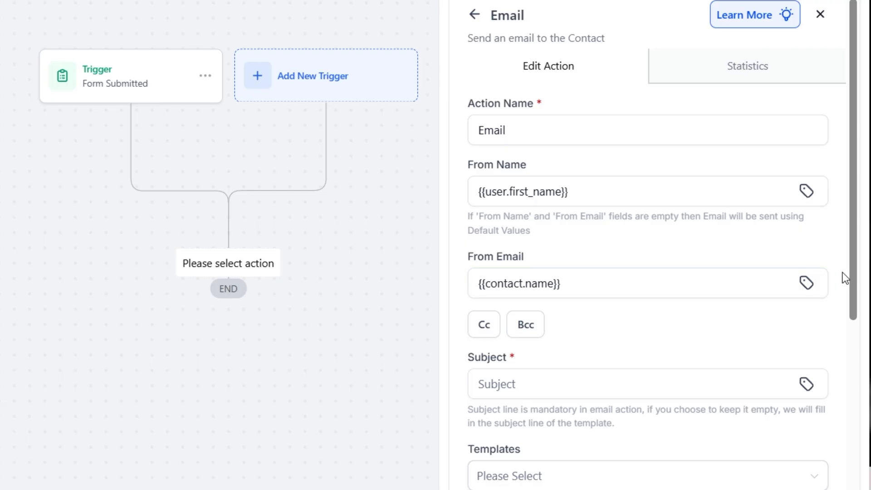
# Open the AI email writer for the email action's message.
pyautogui.scroll(-1, 853, 280)
pyautogui.scroll(-8, 853, 281)
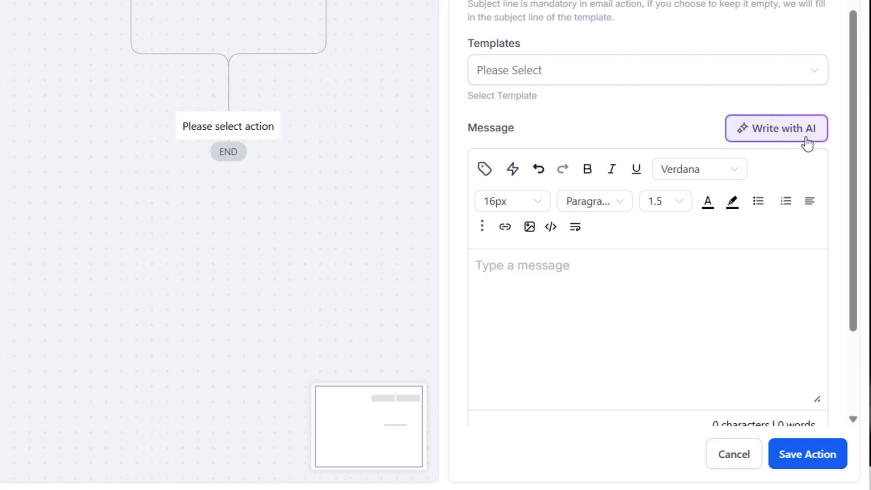
pyautogui.click(808, 144)
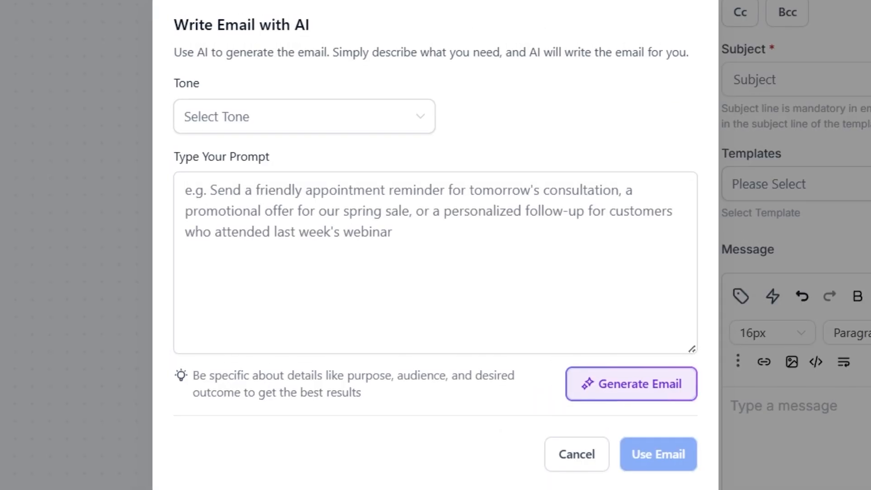